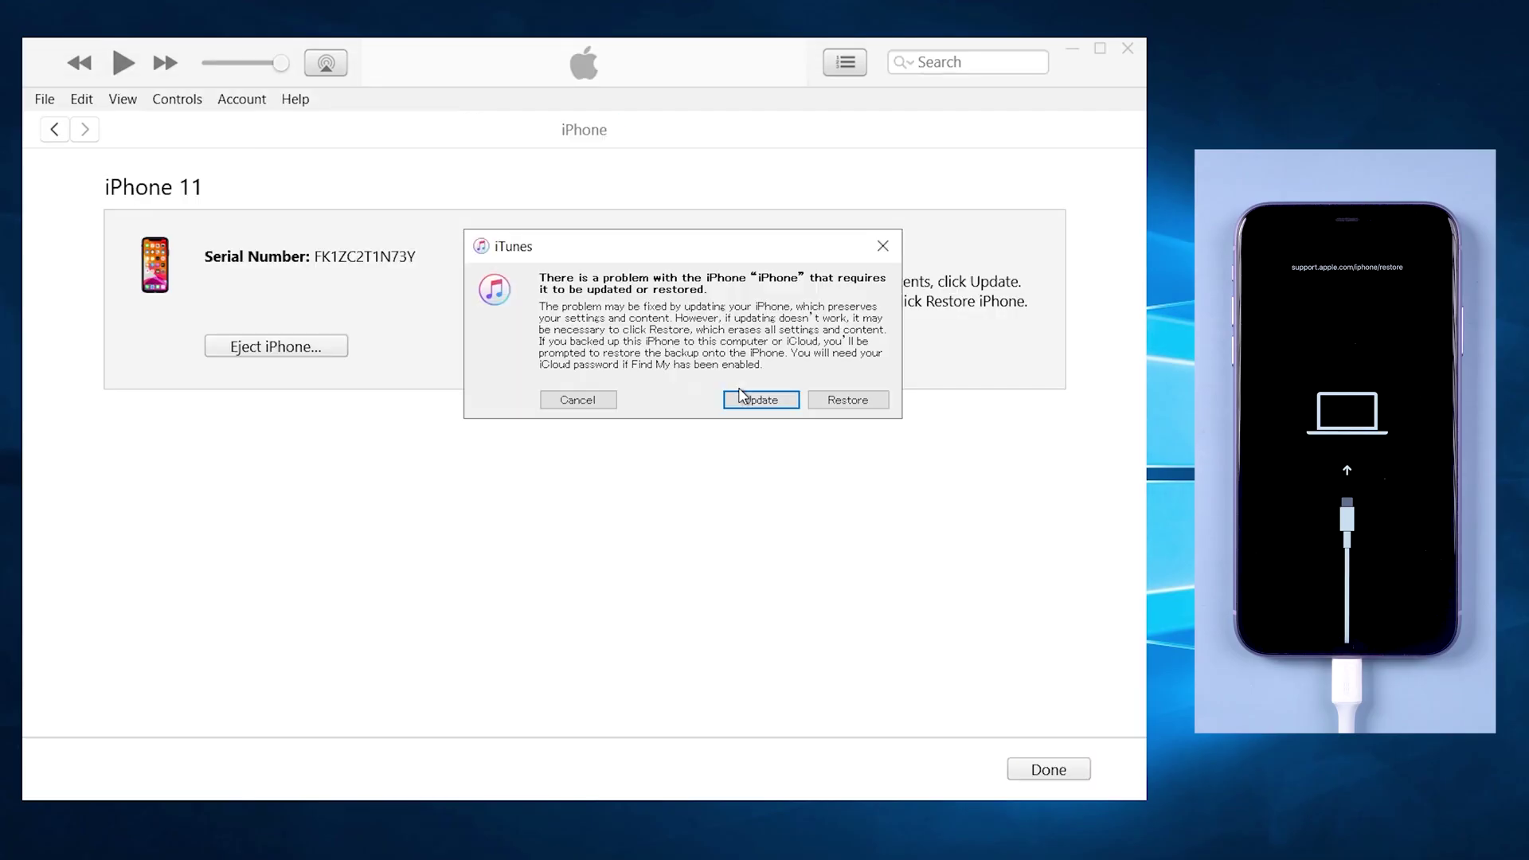
Try updating the iPhone 11 to iOS 14.7.1 in iTunes, accepting the license and checking the download
{"action": "left_click", "coordinate": [760, 401]}
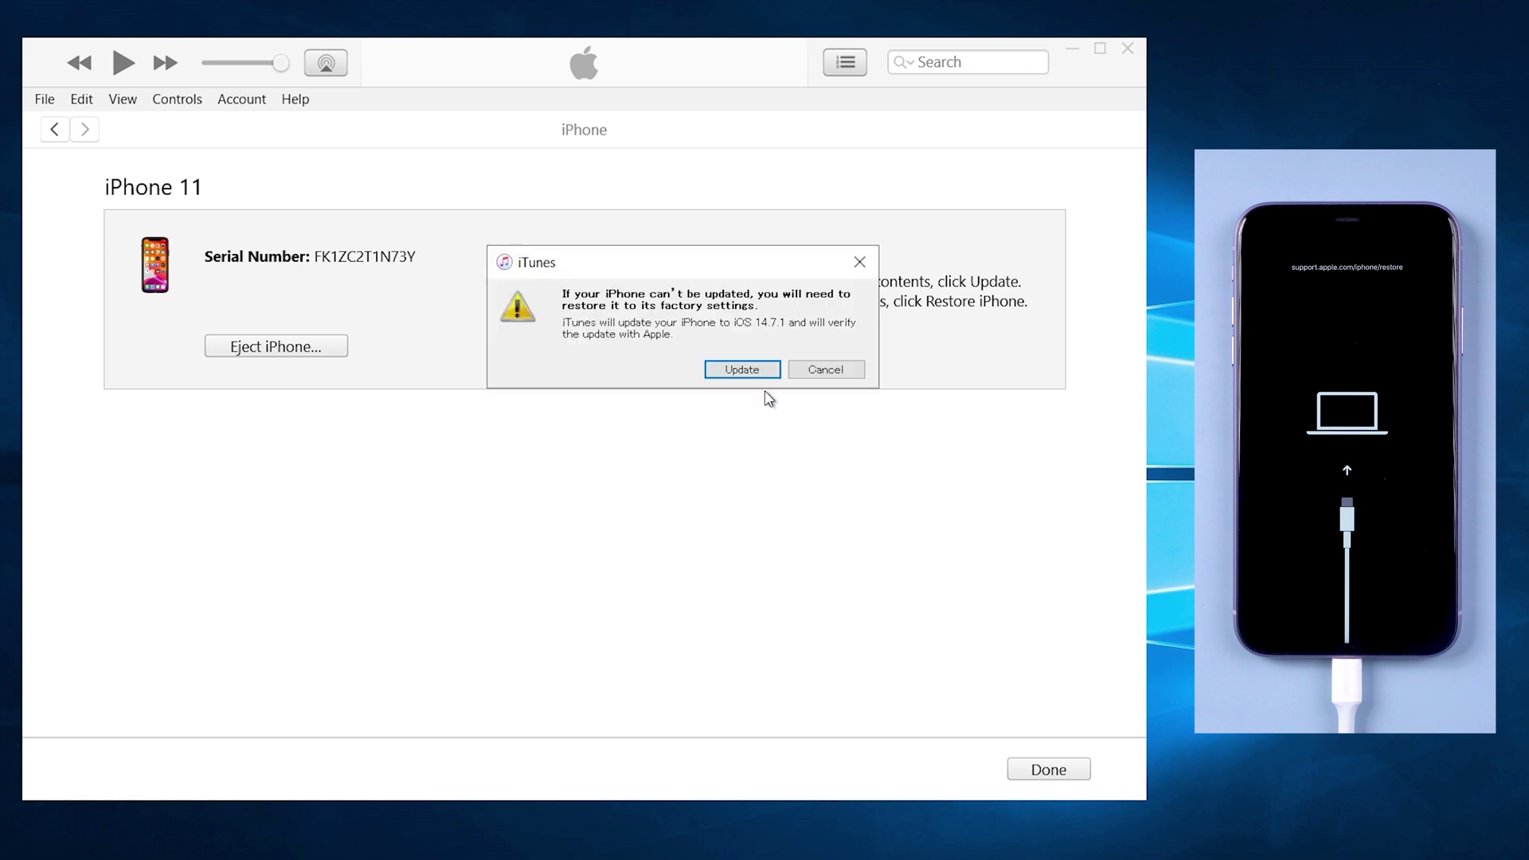
{"action": "left_click", "coordinate": [742, 369]}
{"action": "left_click", "coordinate": [896, 587]}
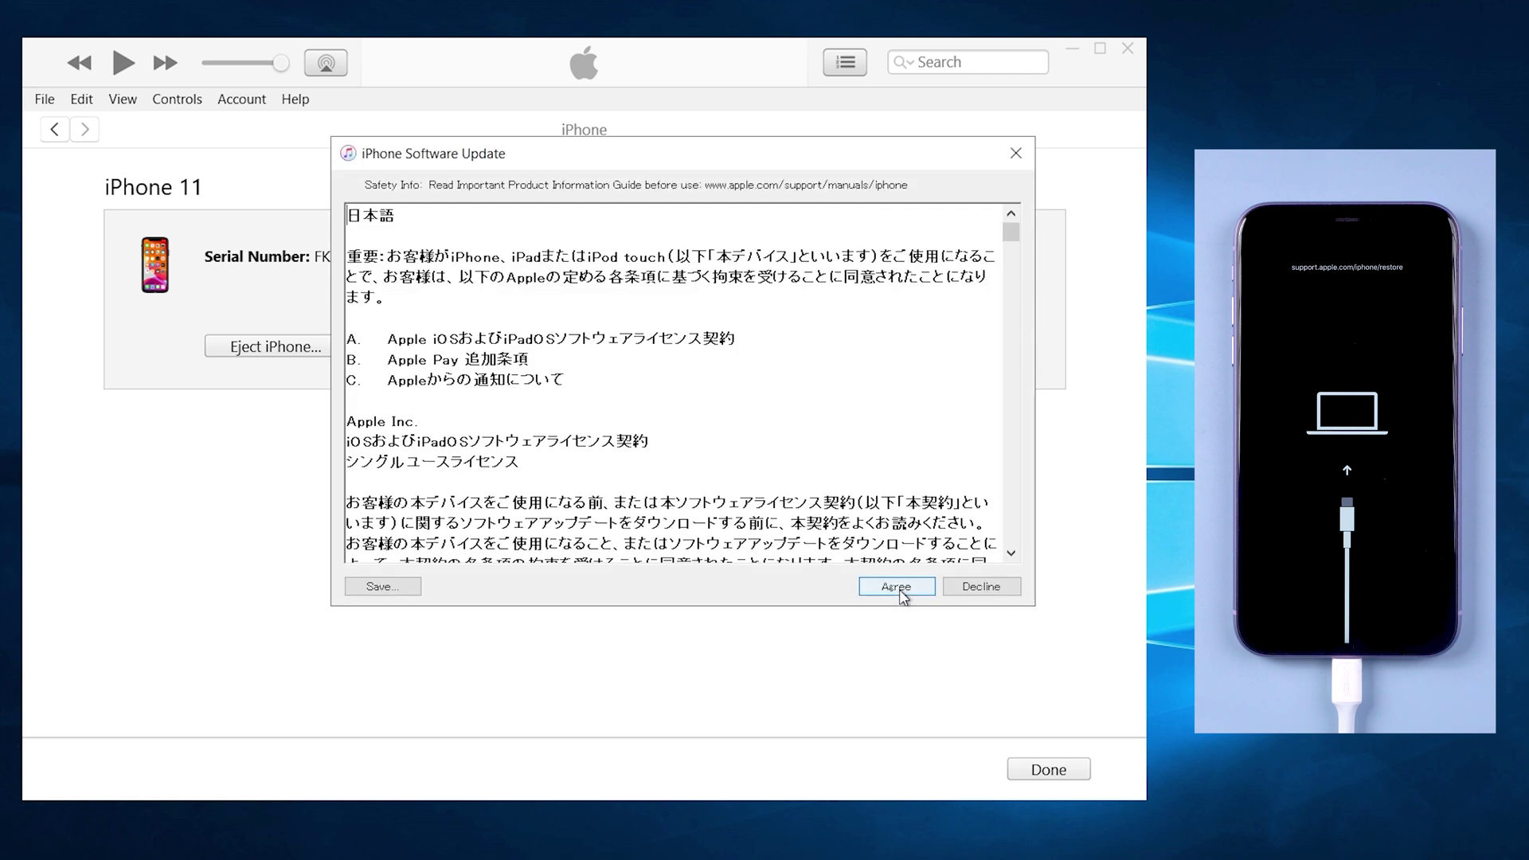
{"action": "left_click", "coordinate": [1049, 769]}
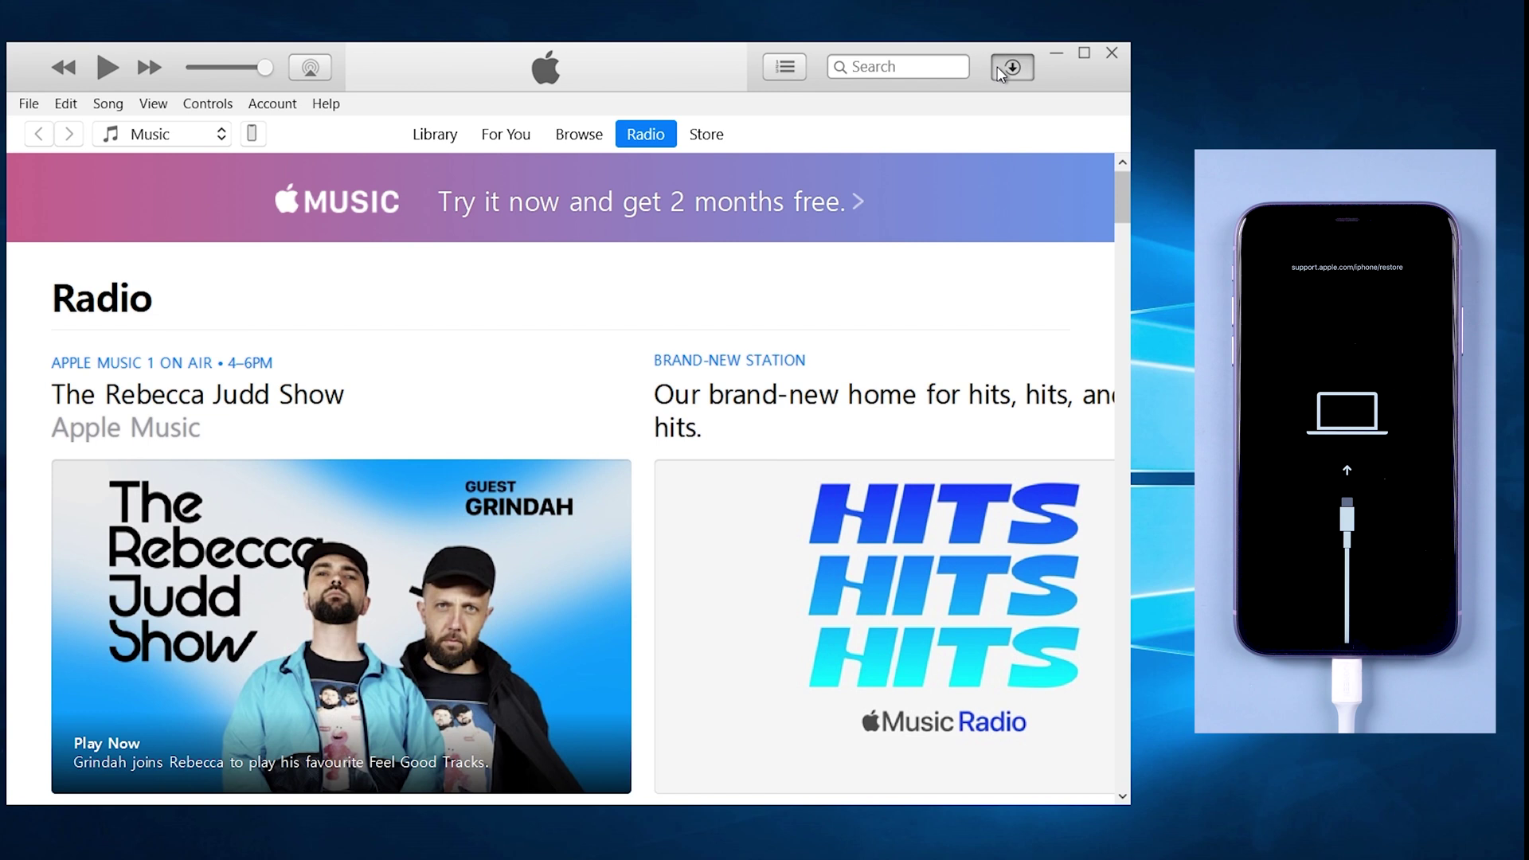
{"action": "left_click", "coordinate": [1000, 72]}
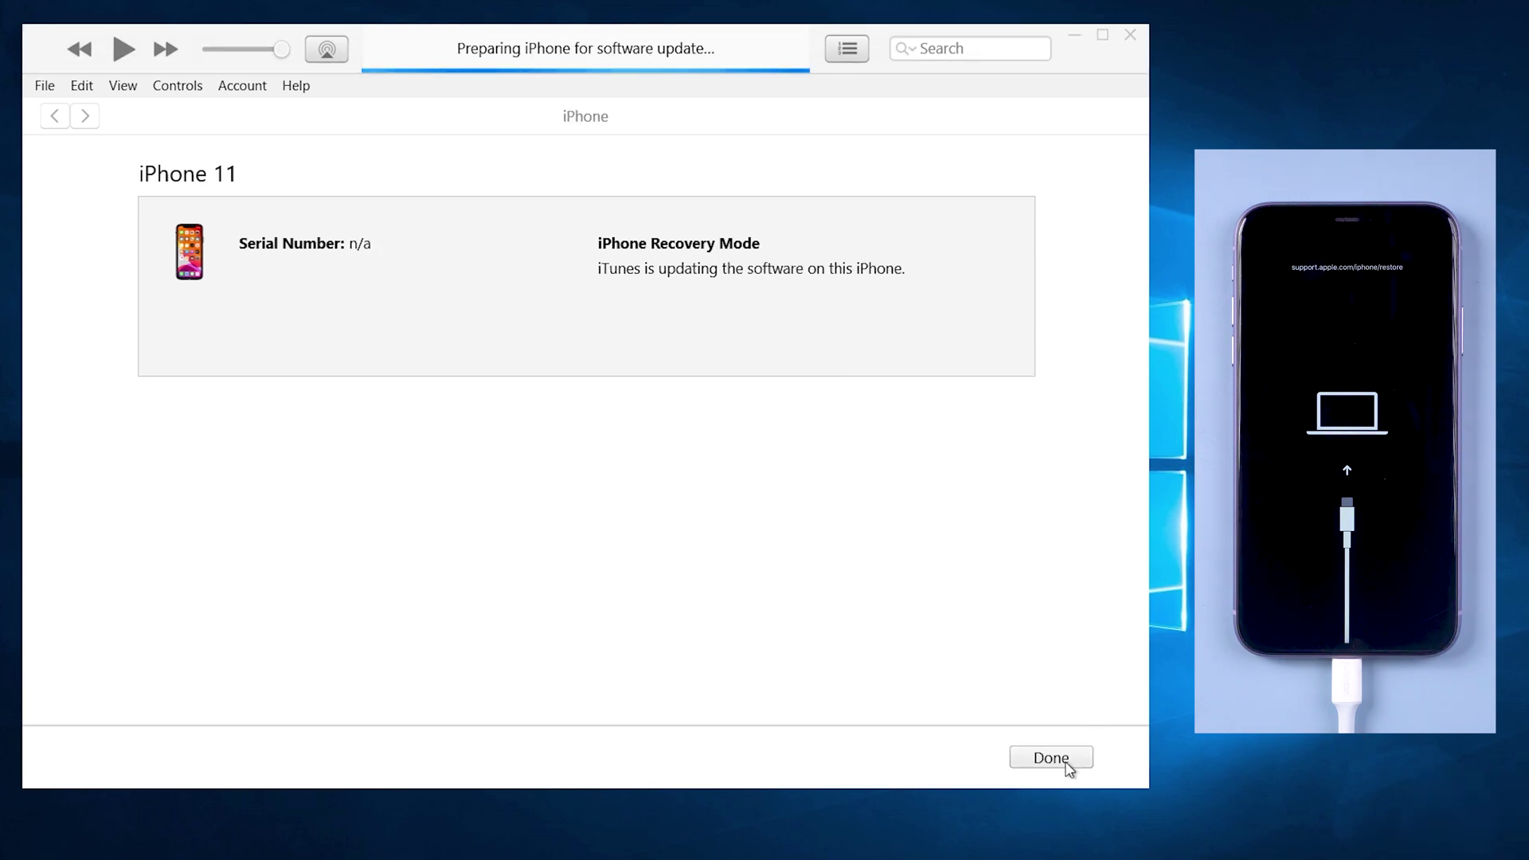
{"action": "left_click", "coordinate": [1071, 761]}
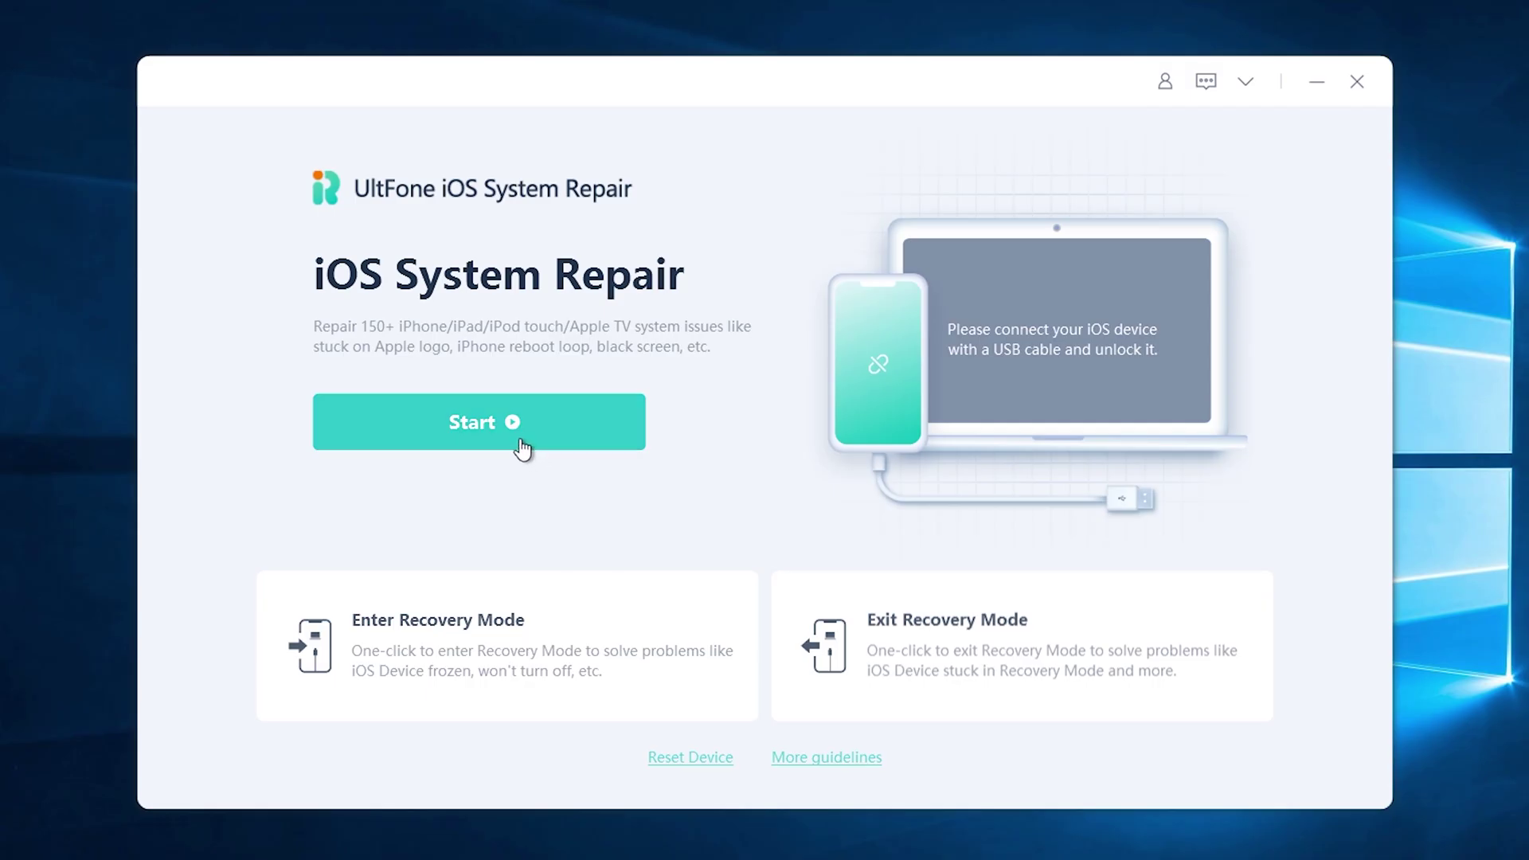
Start the repair, go with Standard Repair, and fetch the iOS 14.7.1 firmware package
{"action": "left_click", "coordinate": [523, 445]}
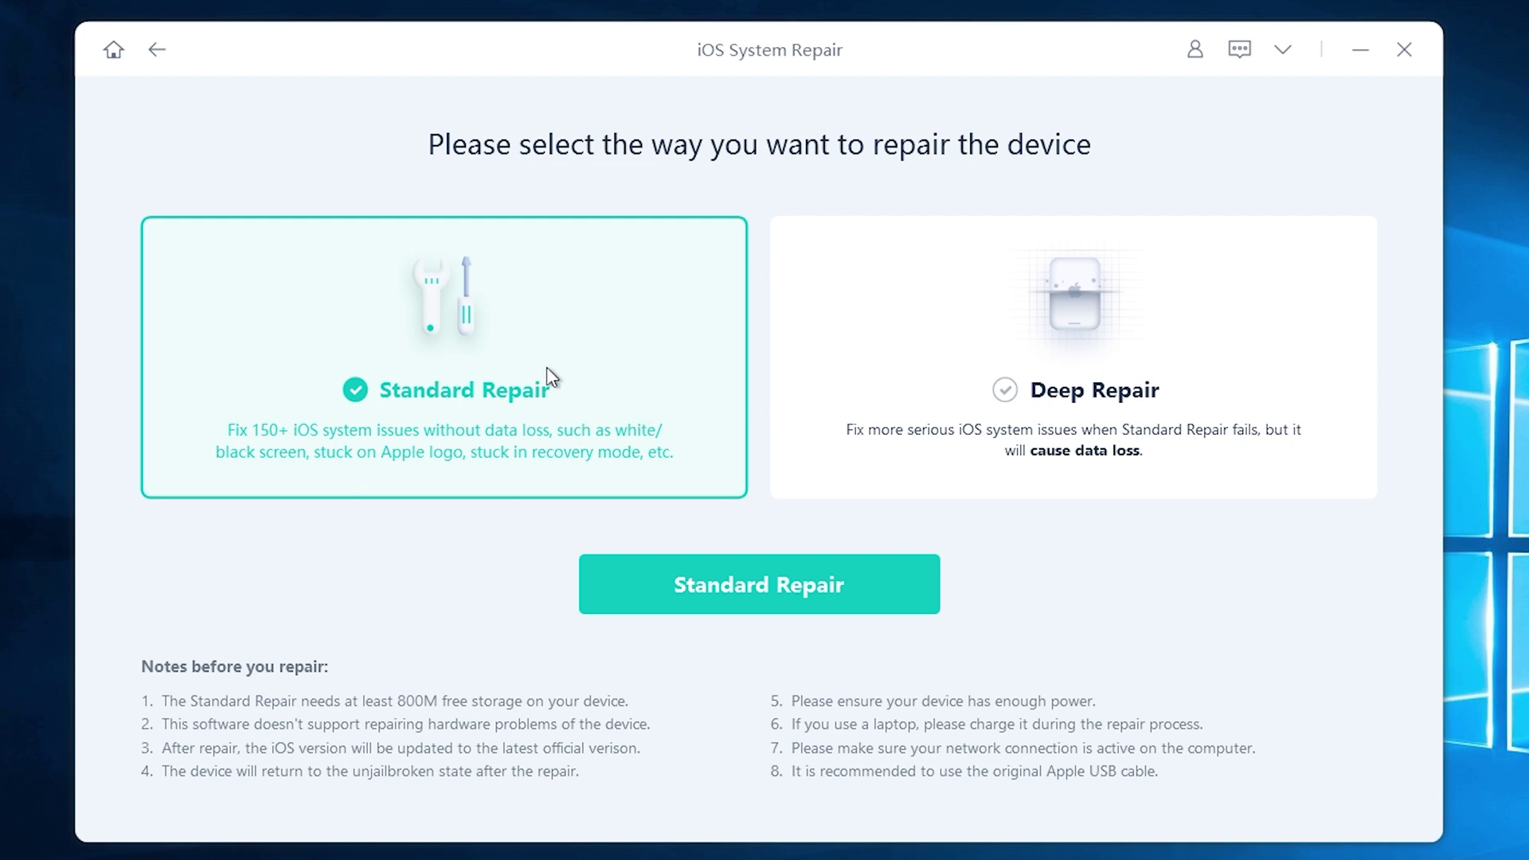
{"action": "left_click", "coordinate": [1273, 438]}
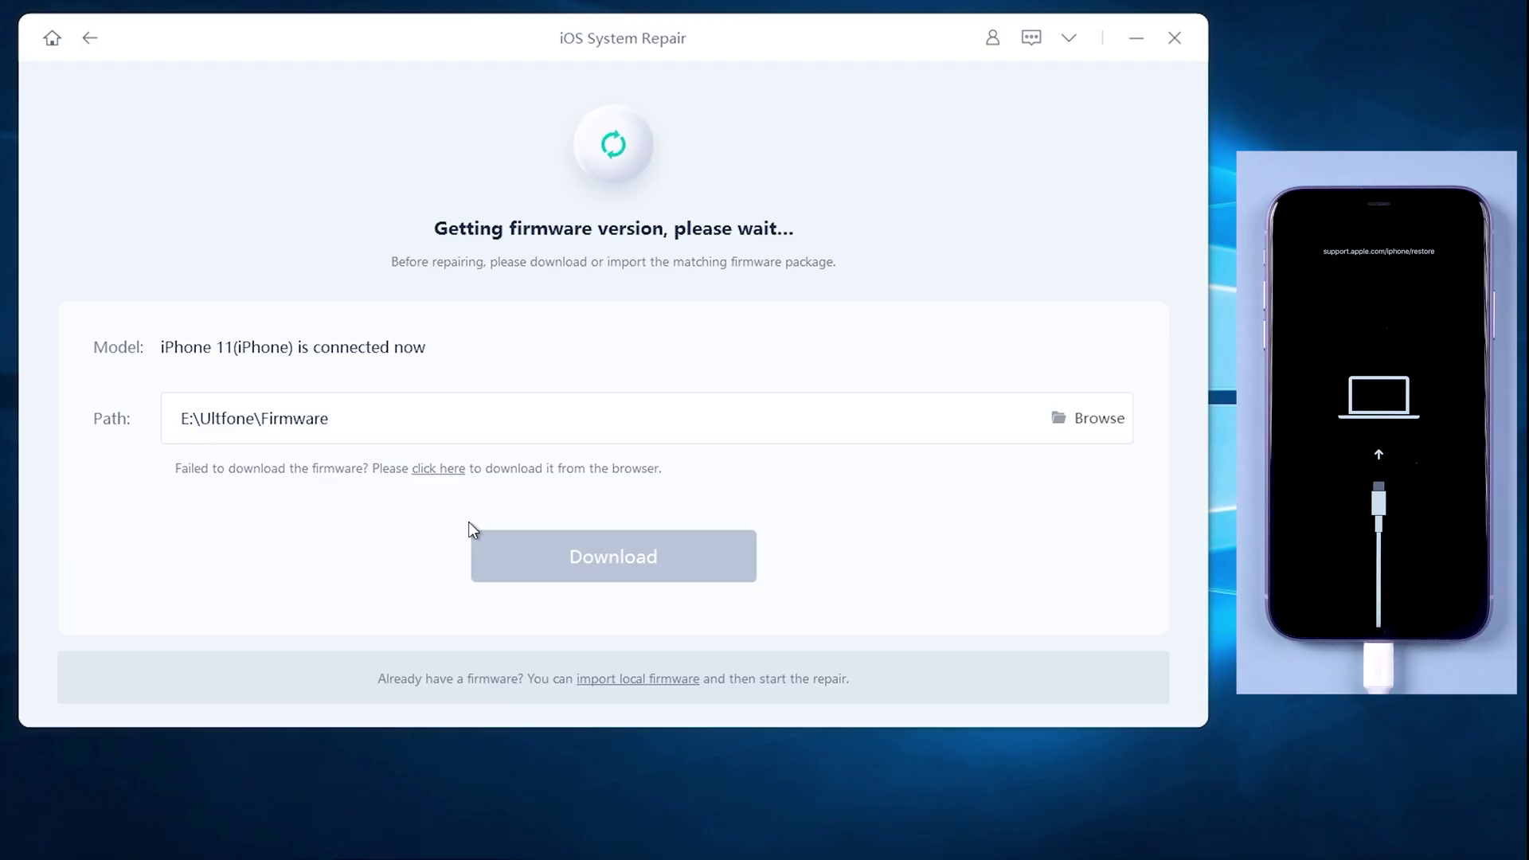
{"action": "left_click", "coordinate": [579, 550]}
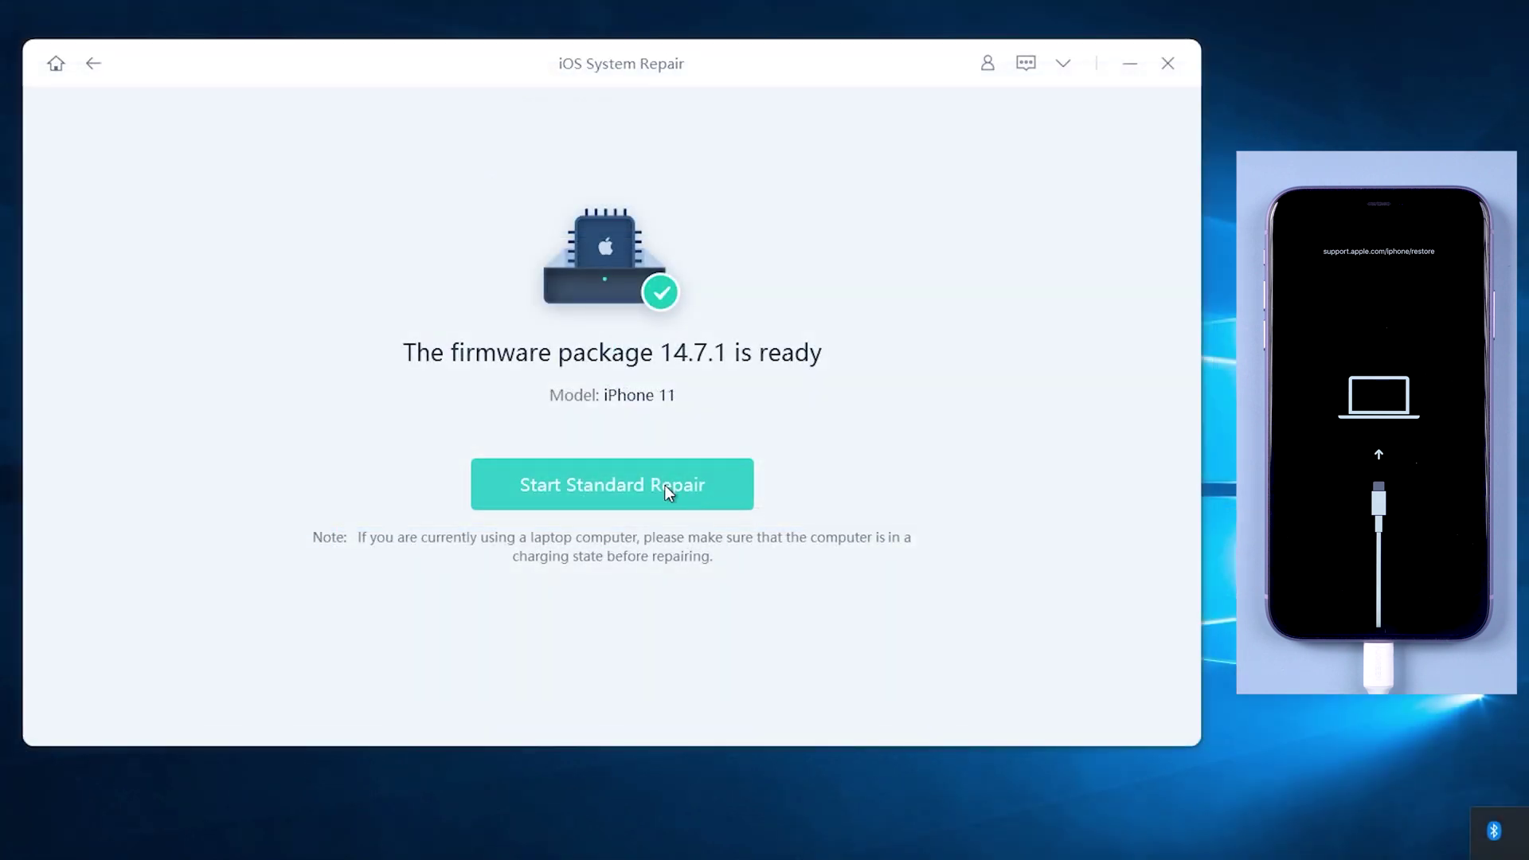
Launch Standard Repair on the iPhone 11 with the downloaded iOS 14.7.1 firmware
{"action": "left_click", "coordinate": [665, 485]}
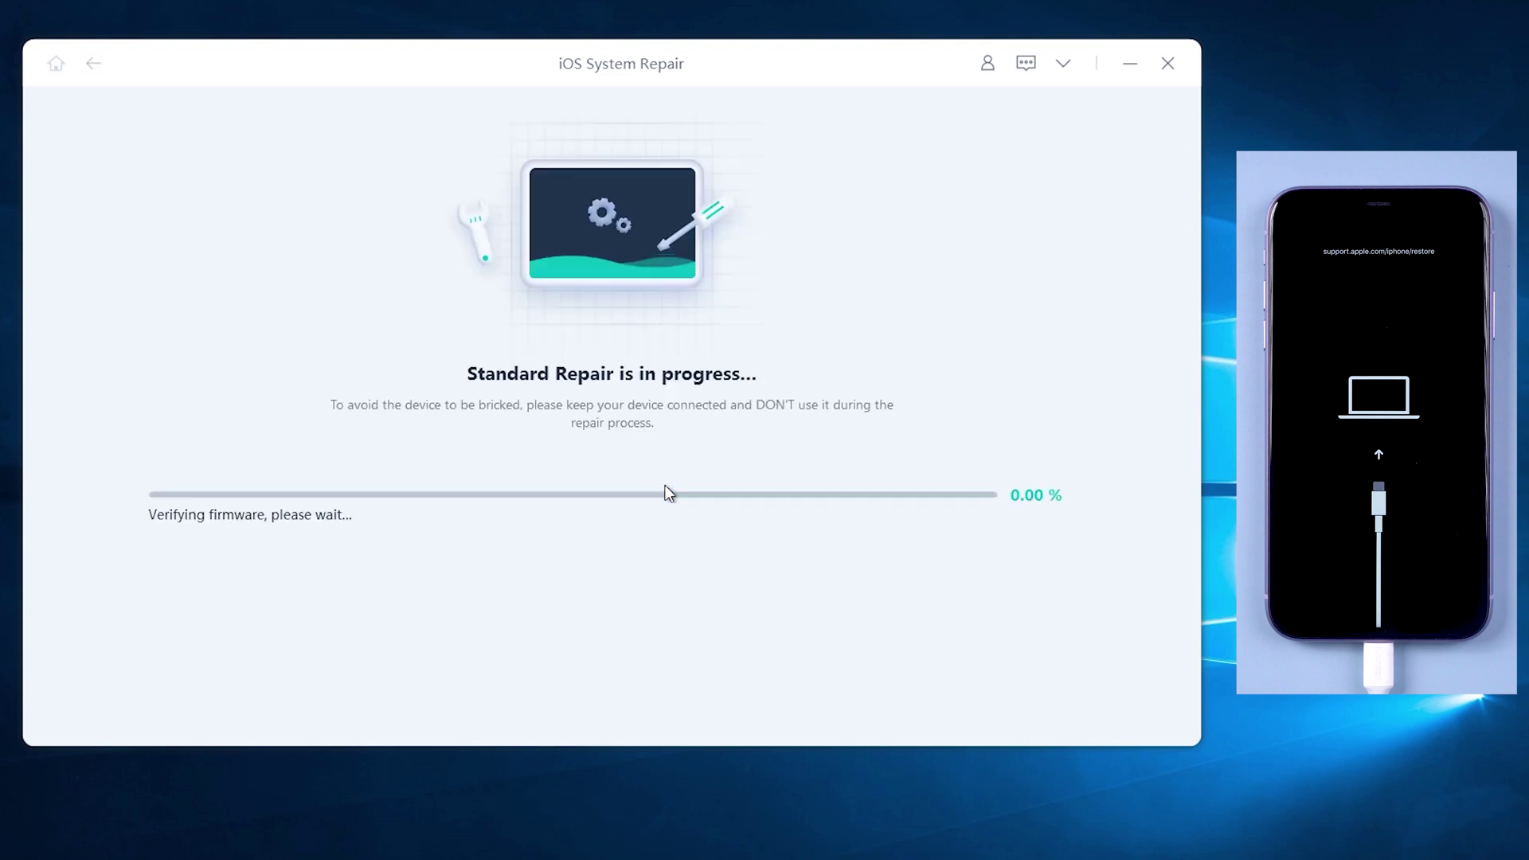